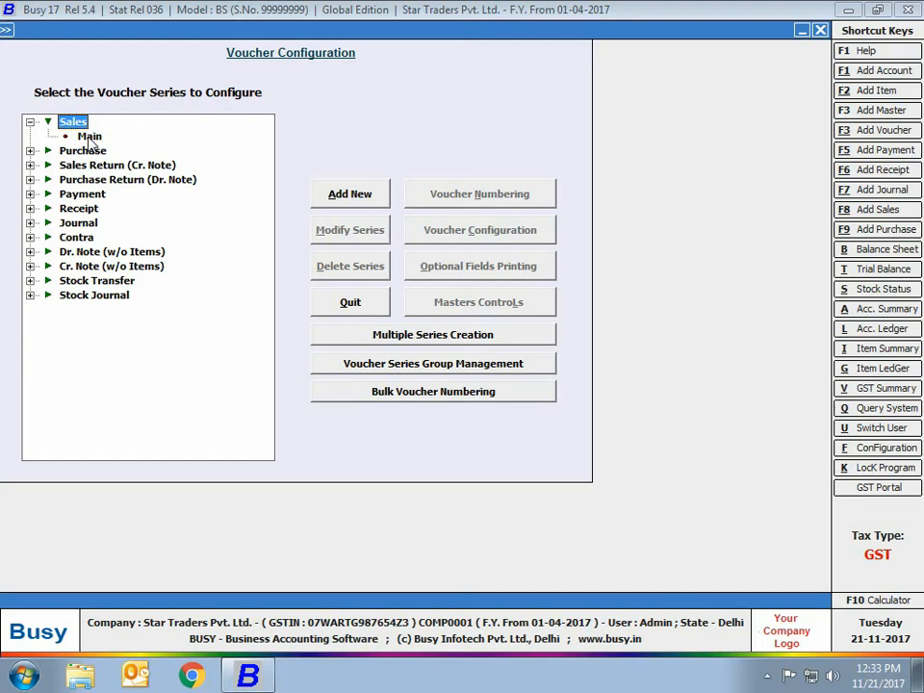
# Select the Main series under the Sales voucher type in Voucher Configuration
pyautogui.click(90, 138)
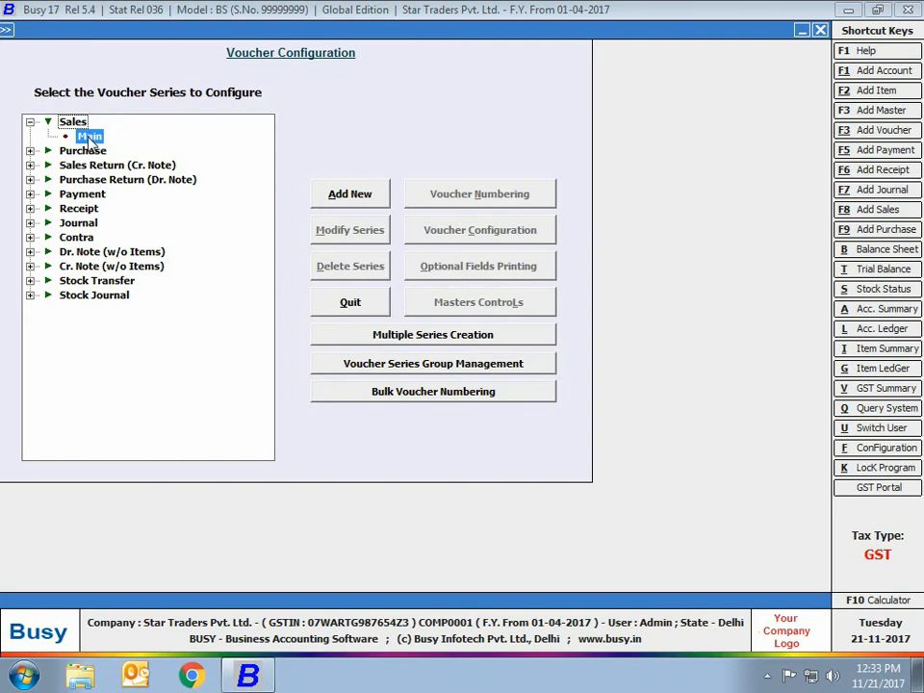
pyautogui.click(90, 136)
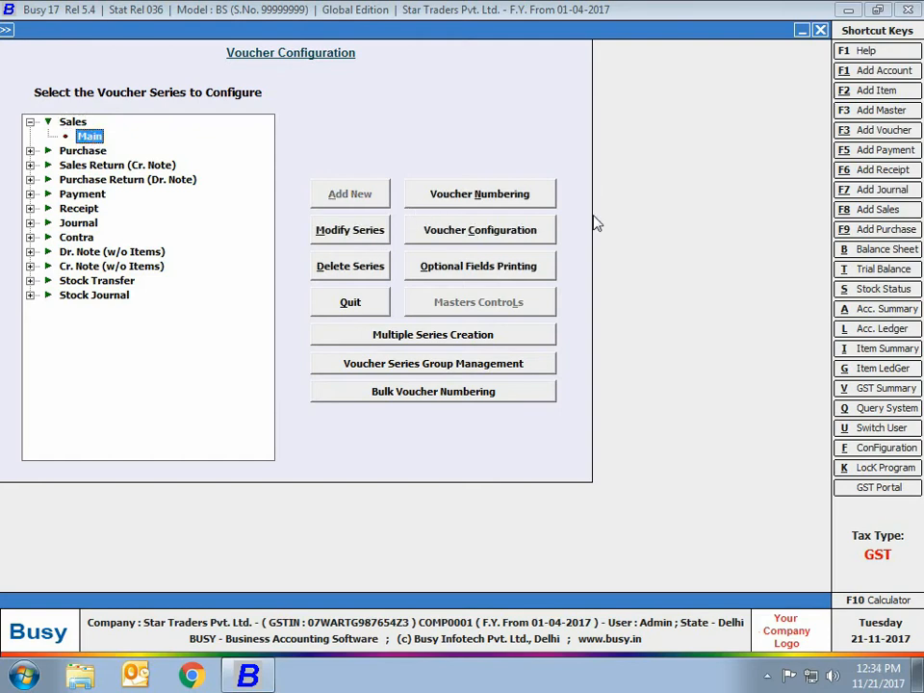
# Set the Sales Main series numbering type to Automatic
pyautogui.click(495, 204)
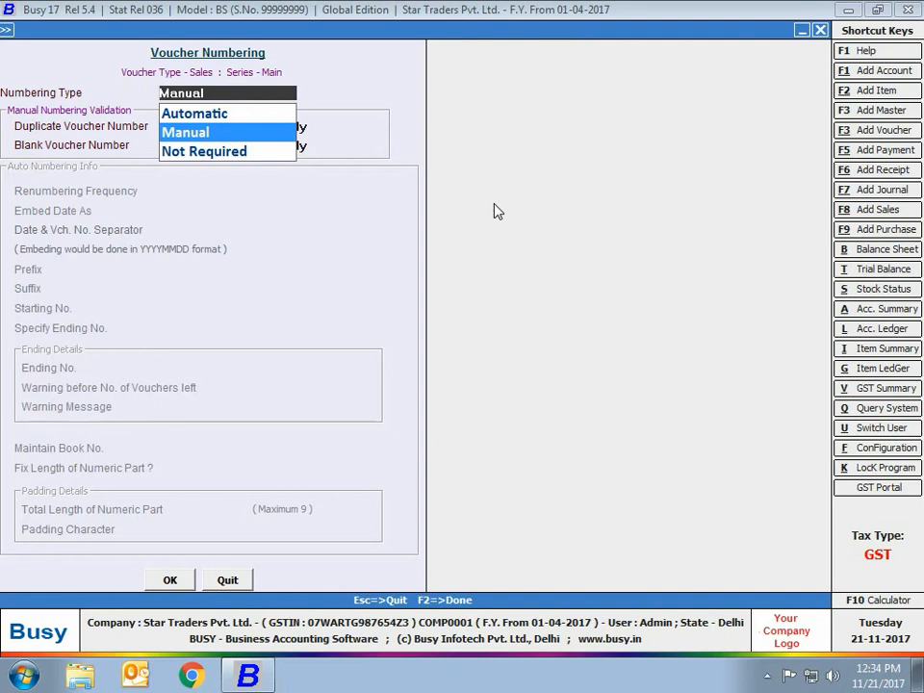
pyautogui.click(198, 116)
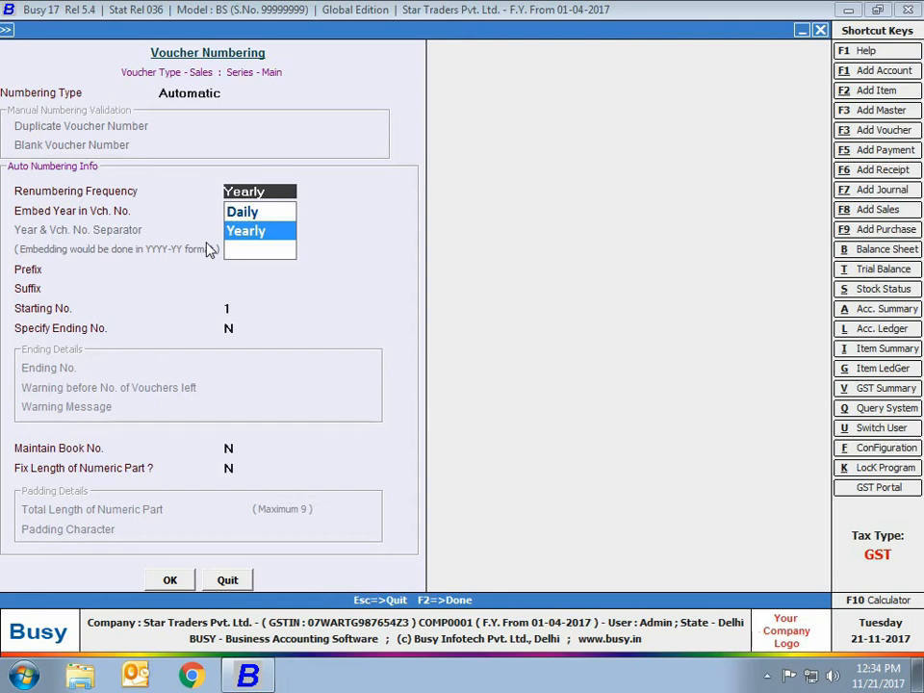
# Keep Yearly renumbering, embed the year As Suffix, and accept the '/' separator
pyautogui.press('Return')
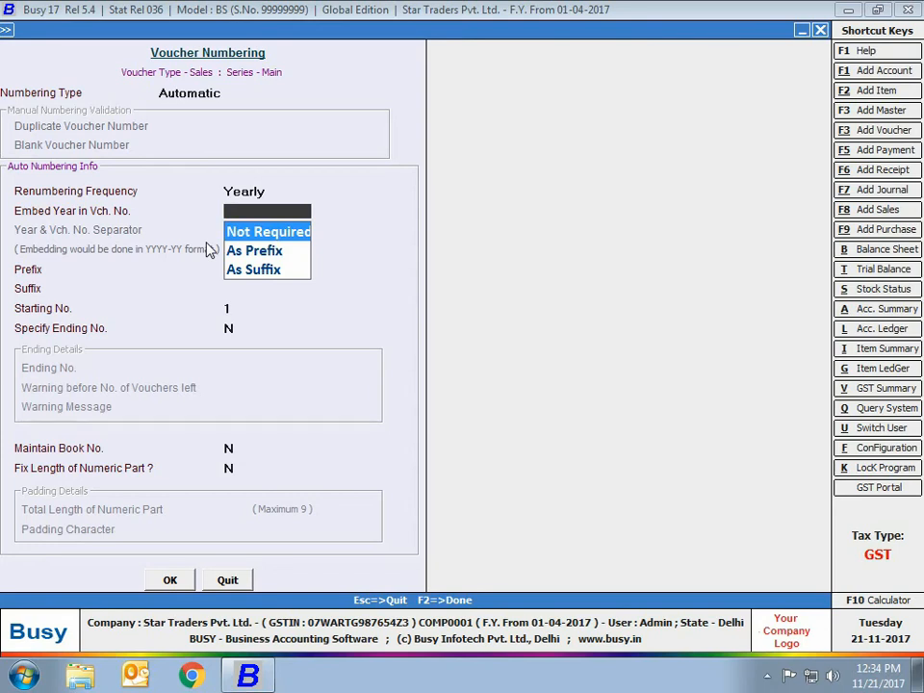
pyautogui.press('Down')
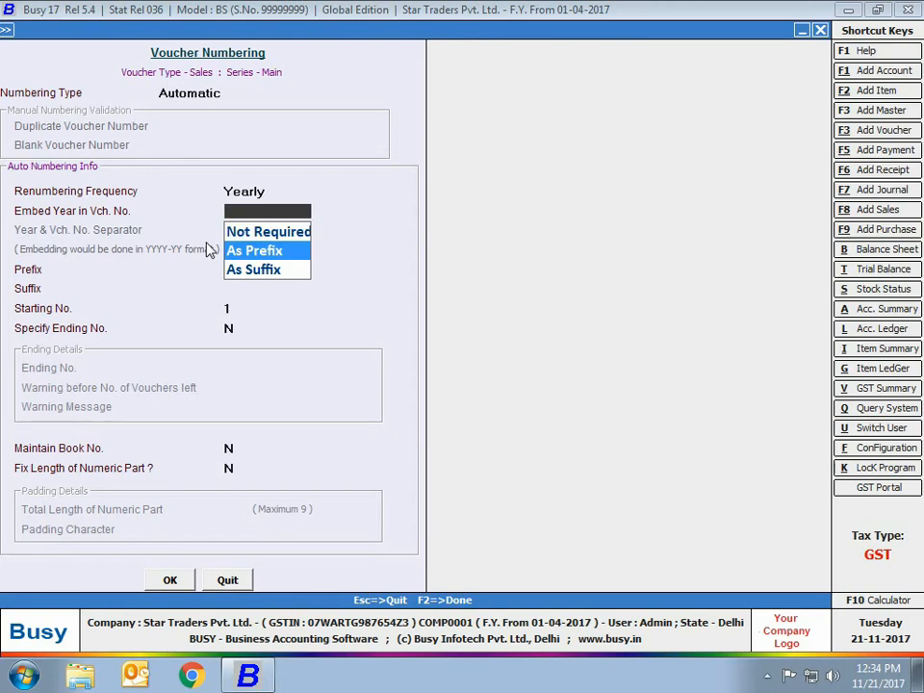
pyautogui.press('Down')
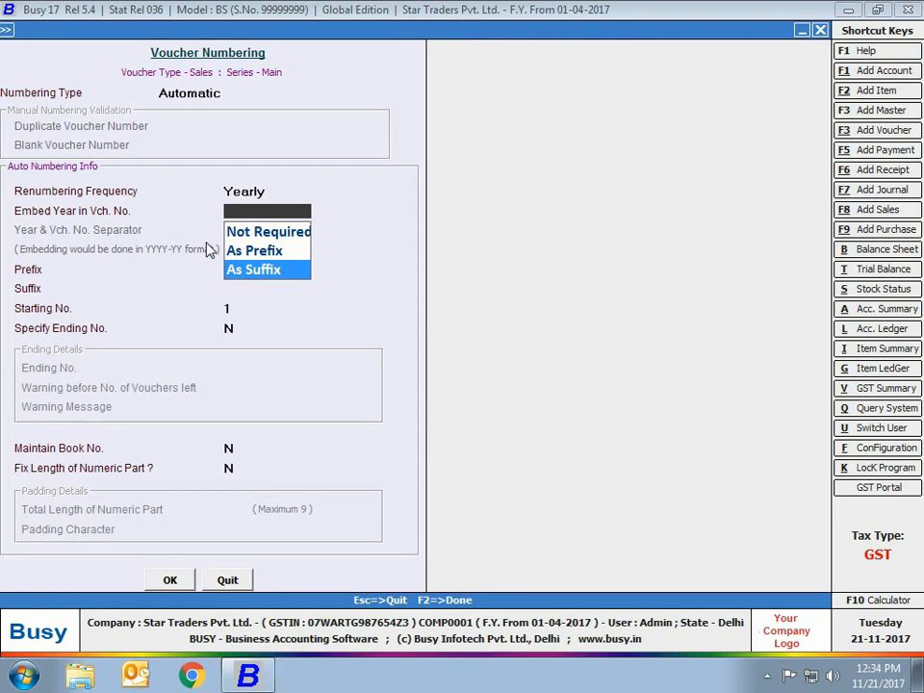
pyautogui.press('Return')
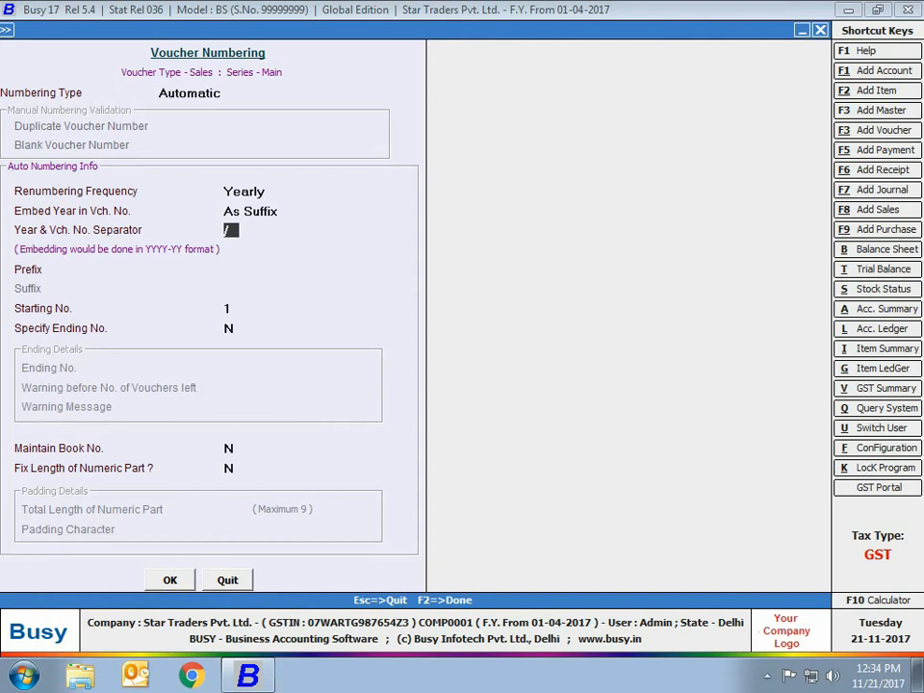
pyautogui.press('Return')
# Use prefix 'STPL/', start at 1 with no ending number, and set Fix Length to Y
pyautogui.write('STPL/')
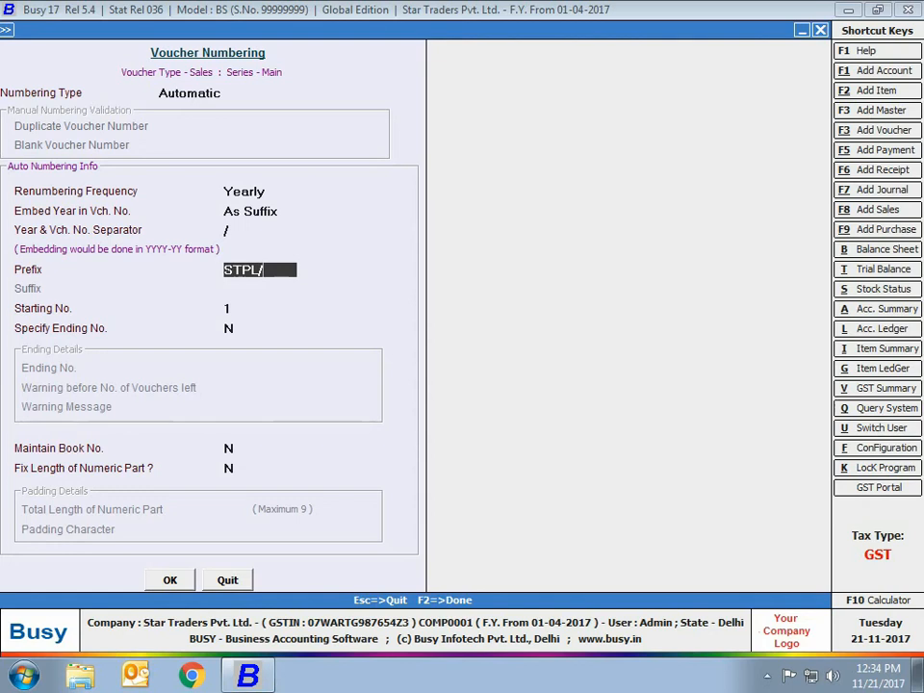
pyautogui.press('Return')
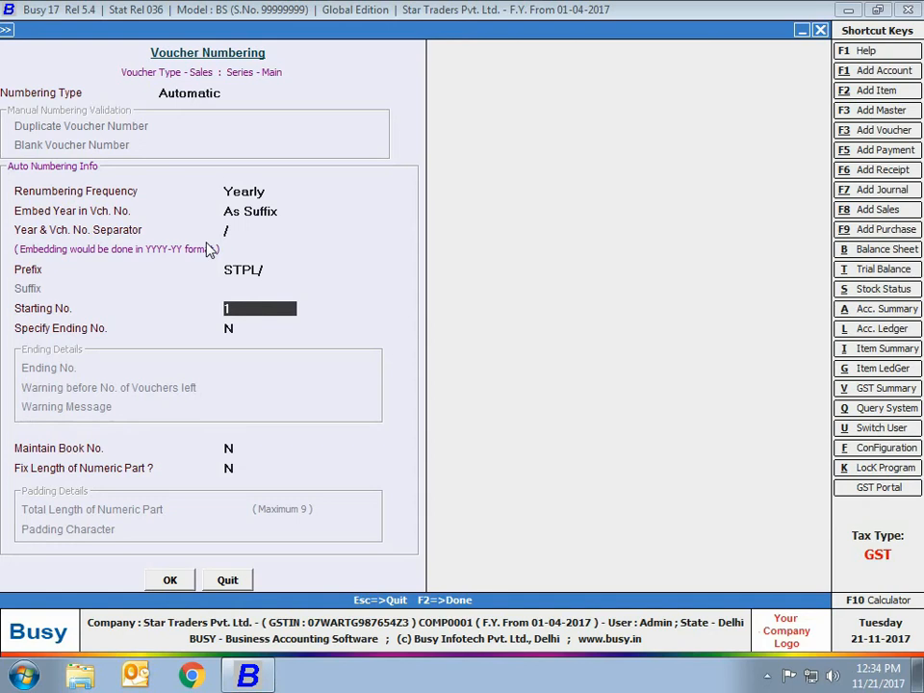
pyautogui.press('Return')
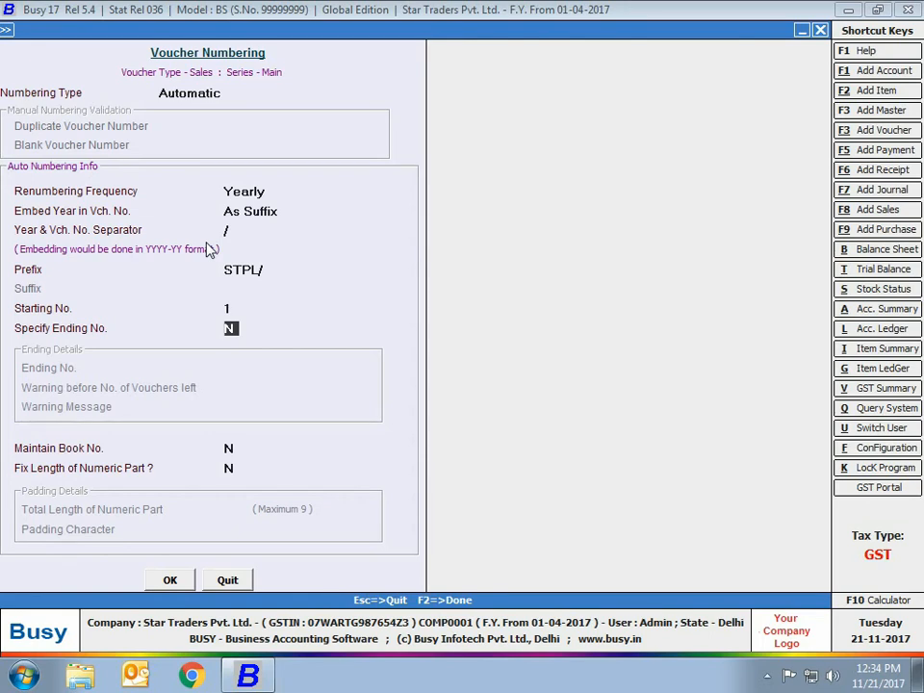
pyautogui.press('Return')
pyautogui.press('Return')
pyautogui.write('Y')
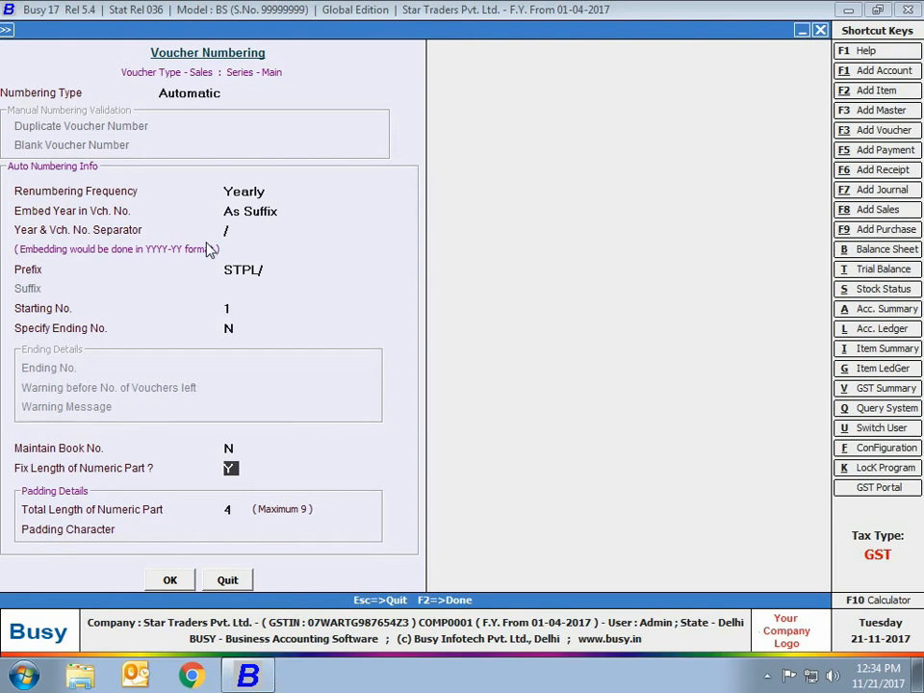
# Make the numeric part 3 digits long, padded with 0
pyautogui.press('Return')
pyautogui.write('3')
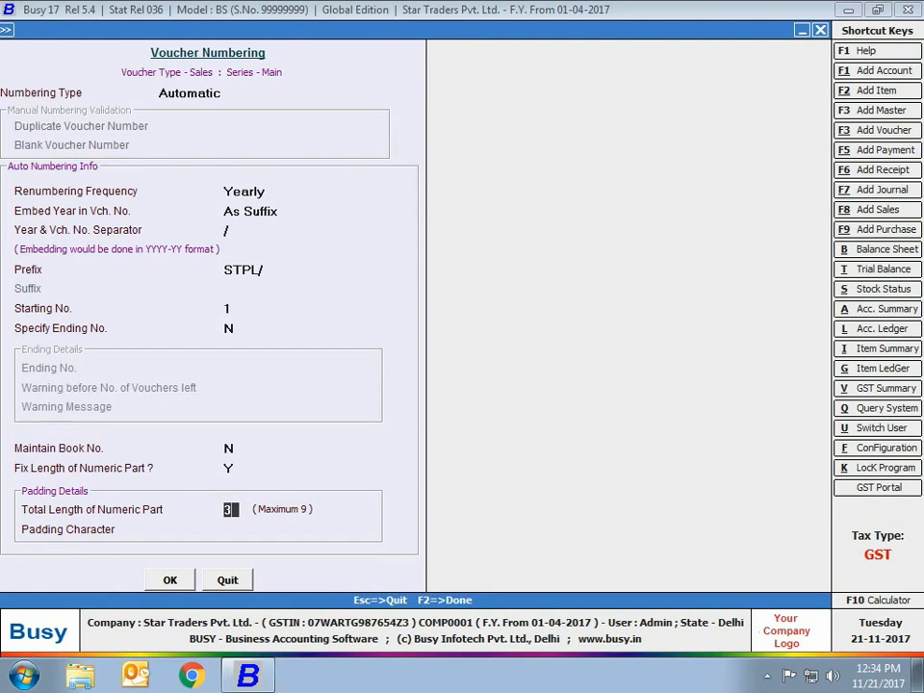
pyautogui.press('Return')
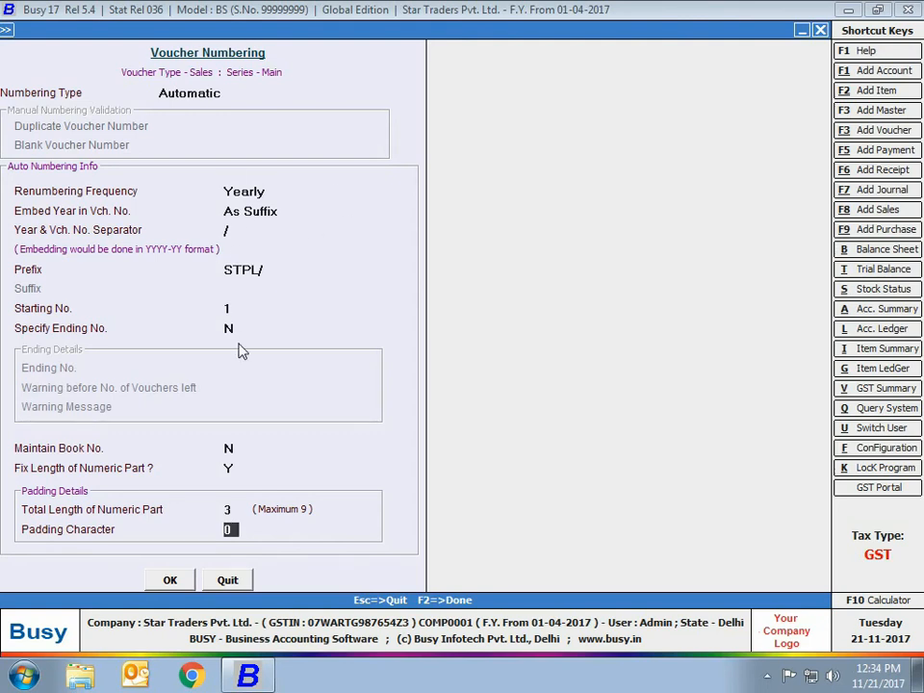
# Save the Sales numbering and confirm renumbering the existing Sales vouchers
pyautogui.click(180, 578)
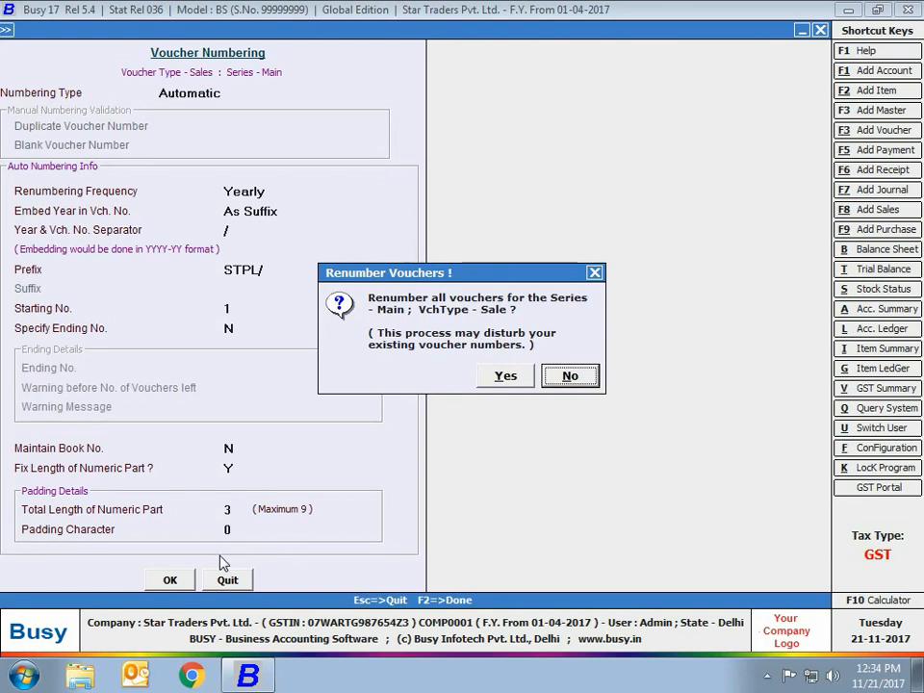
pyautogui.click(504, 376)
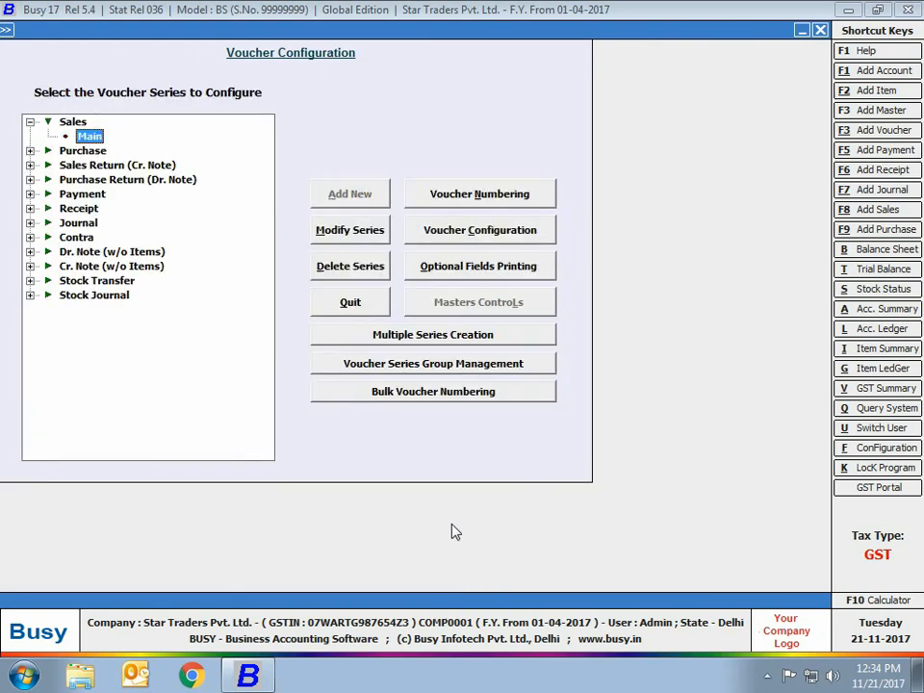
# Expand the Purchase voucher type and select its Main series
pyautogui.click(33, 124)
pyautogui.click(30, 122)
pyautogui.click(30, 136)
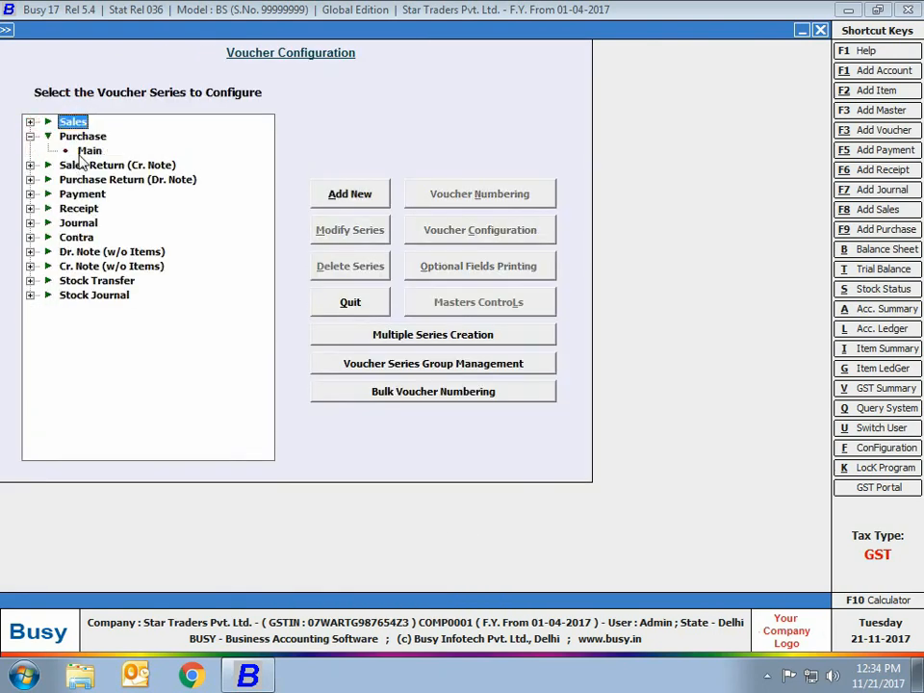
pyautogui.click(89, 151)
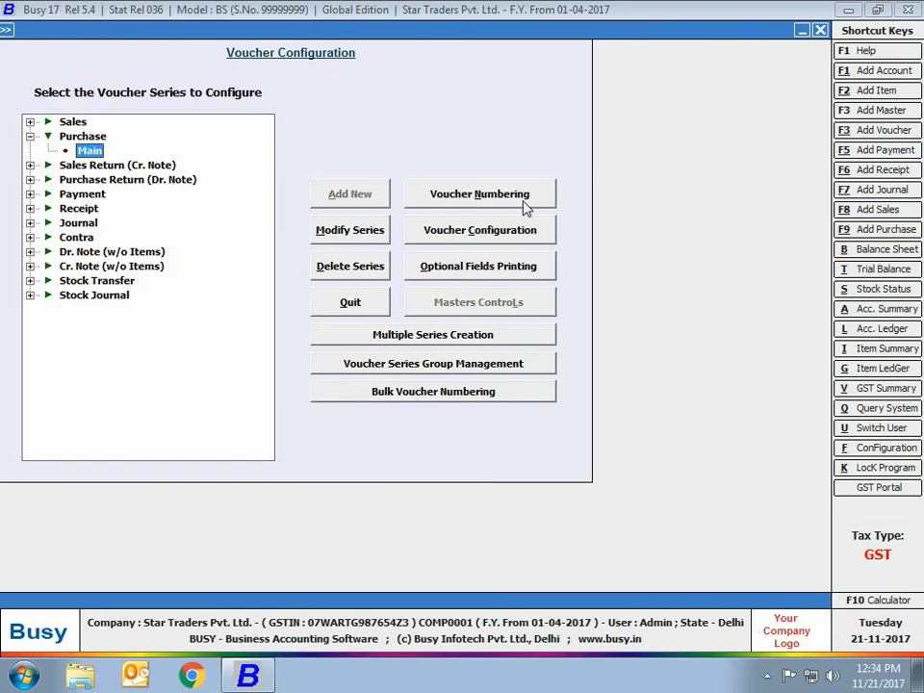
# Set Purchase Main numbering to Manual, disallowing duplicate and blank numbers, and save
pyautogui.click(526, 202)
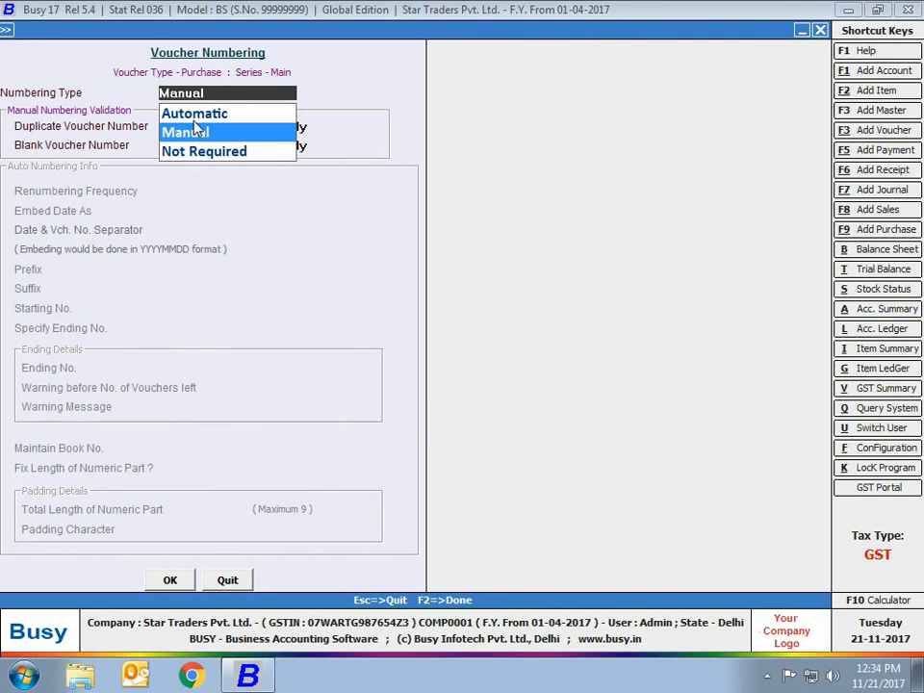
pyautogui.click(197, 128)
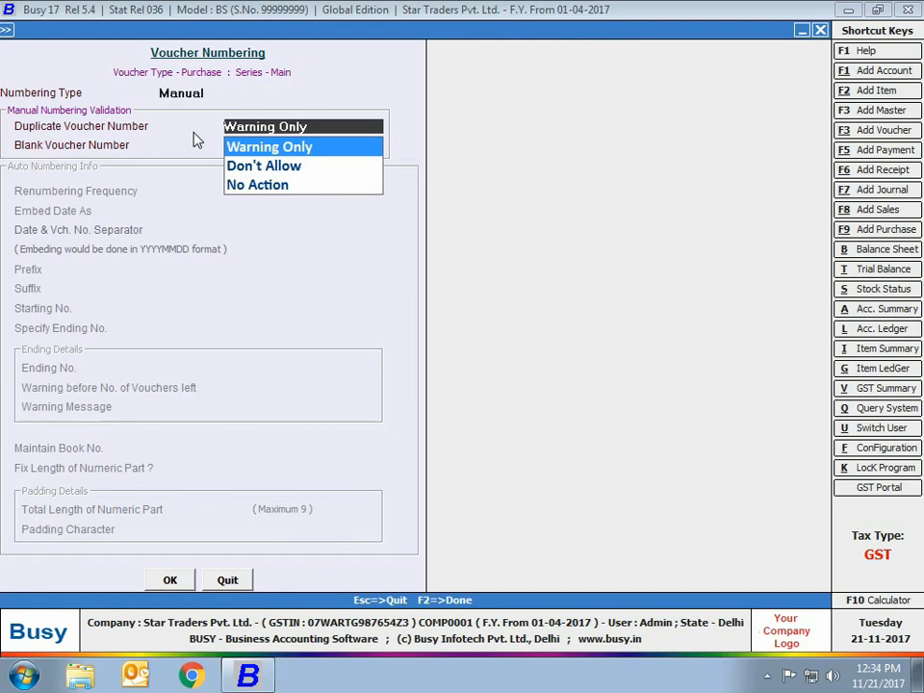
pyautogui.press('Down')
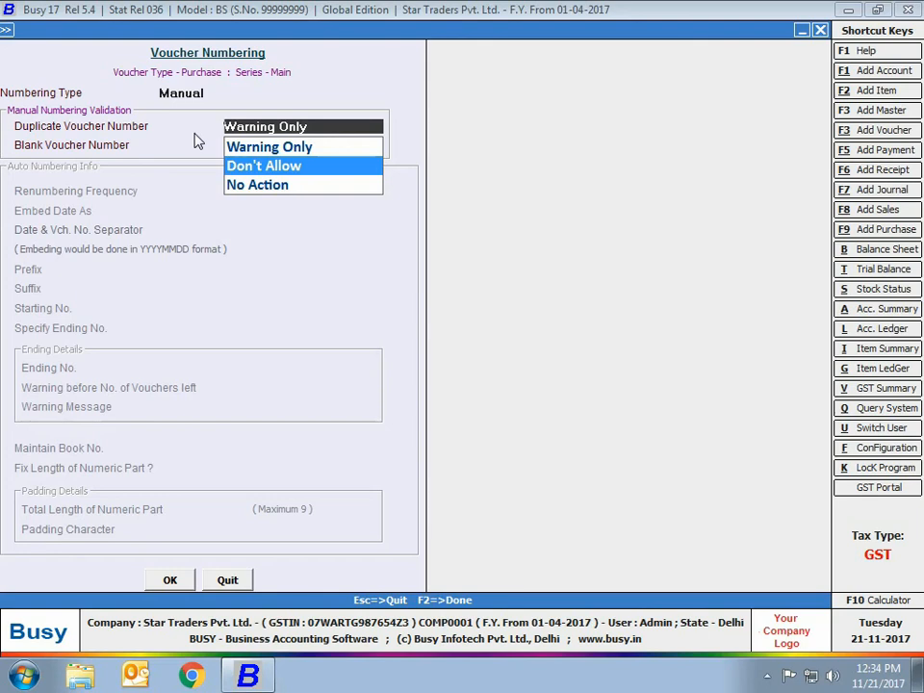
pyautogui.press('Return')
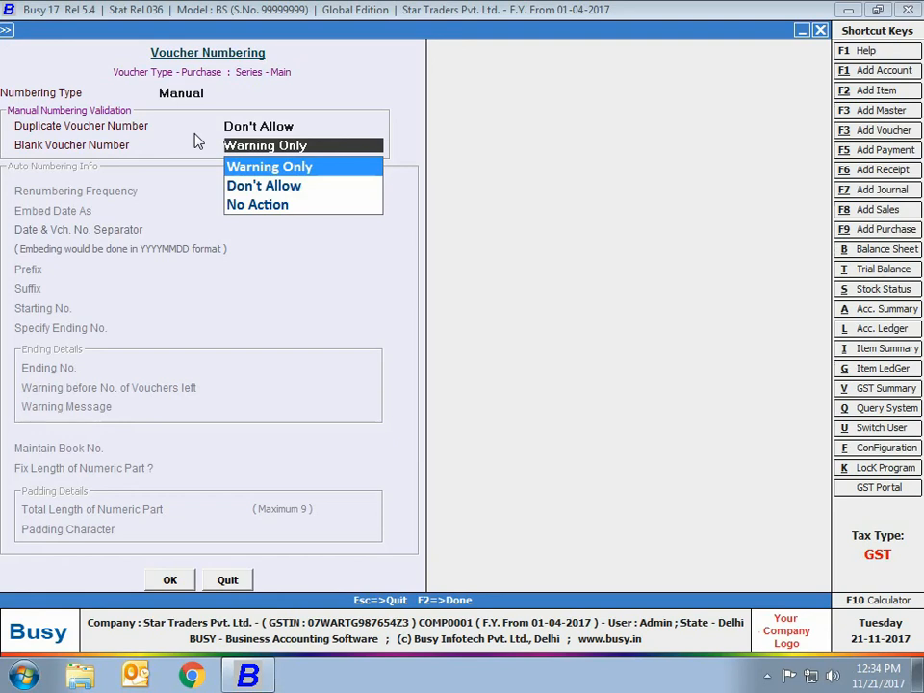
pyautogui.press('Down')
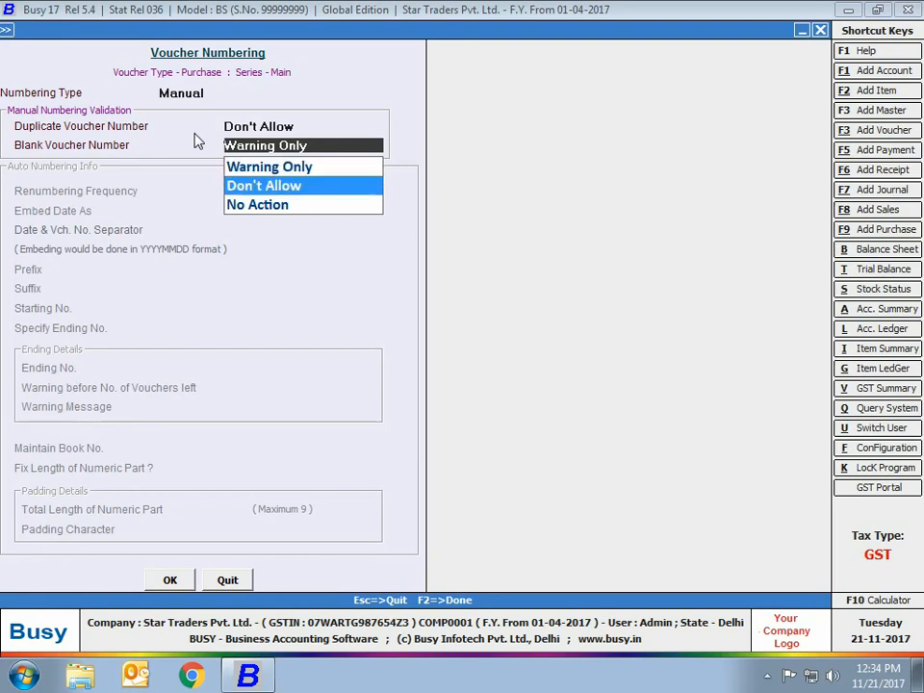
pyautogui.press('Return')
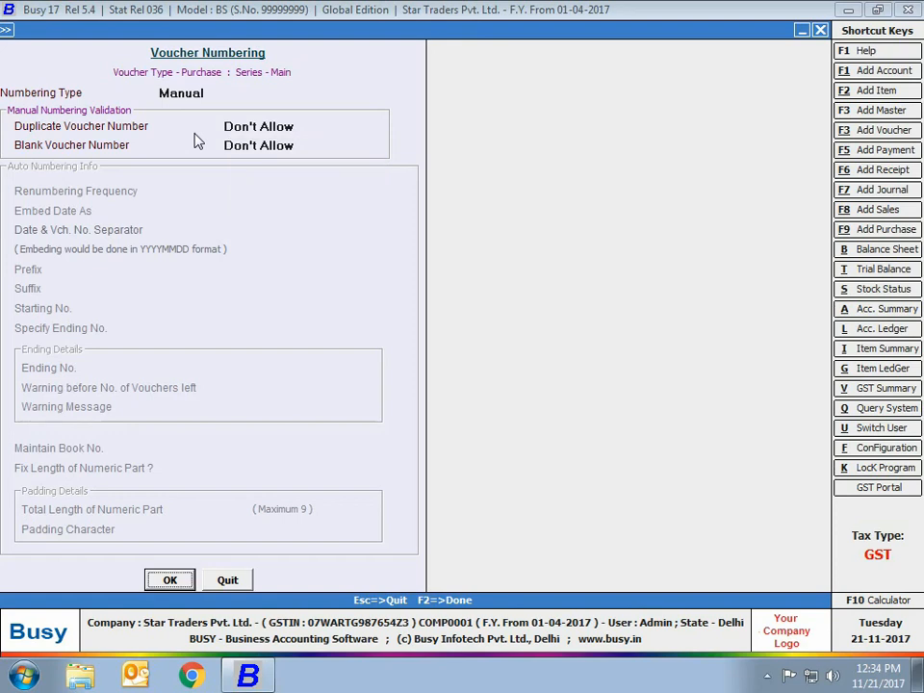
pyautogui.click(173, 579)
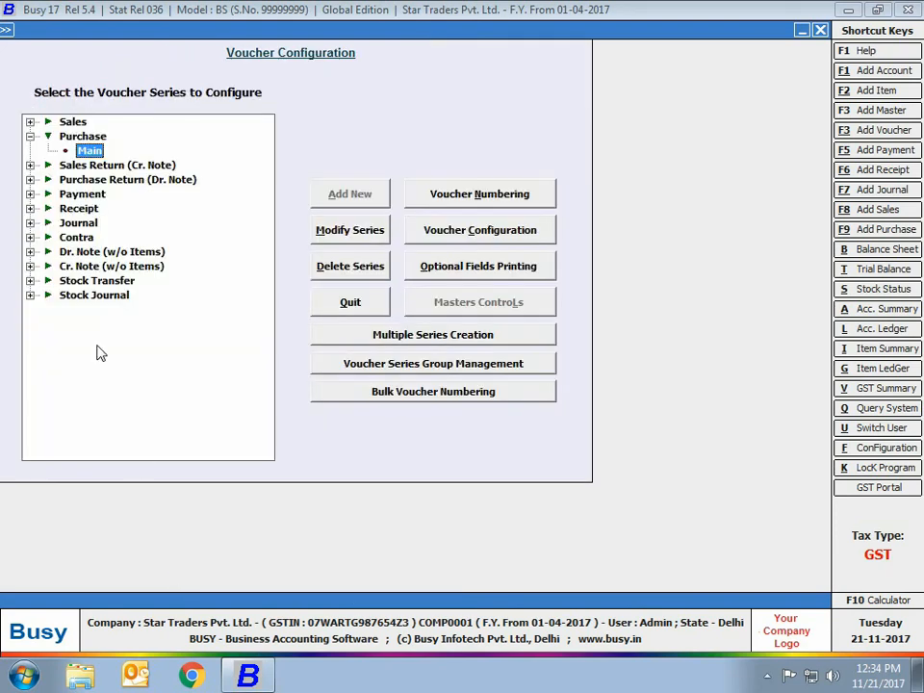
pyautogui.click(29, 136)
# Set Journal Main numbering to Not Required and clear existing journal voucher numbers
pyautogui.click(29, 208)
pyautogui.click(85, 221)
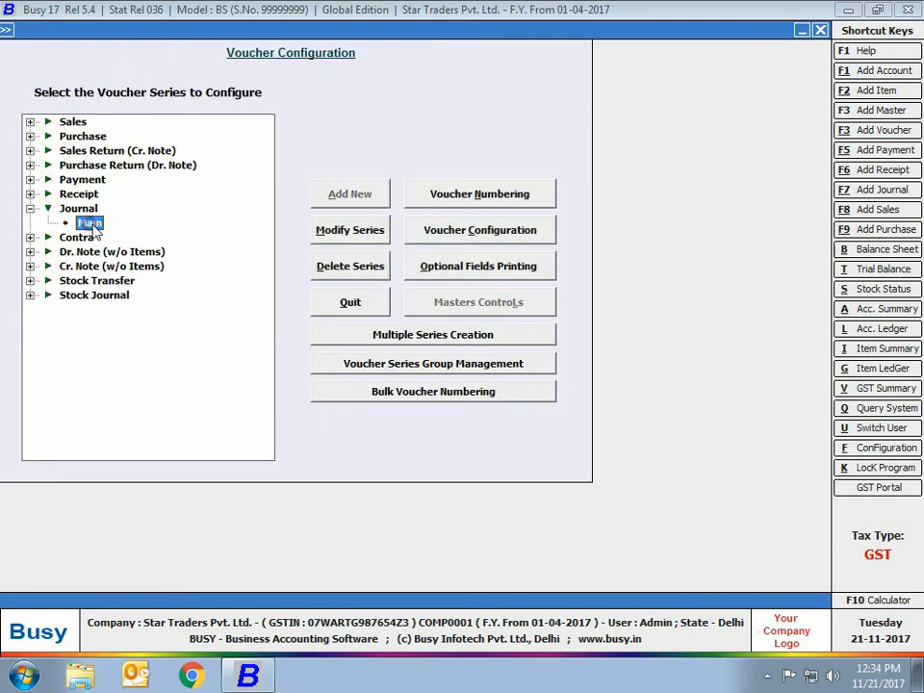
pyautogui.click(500, 196)
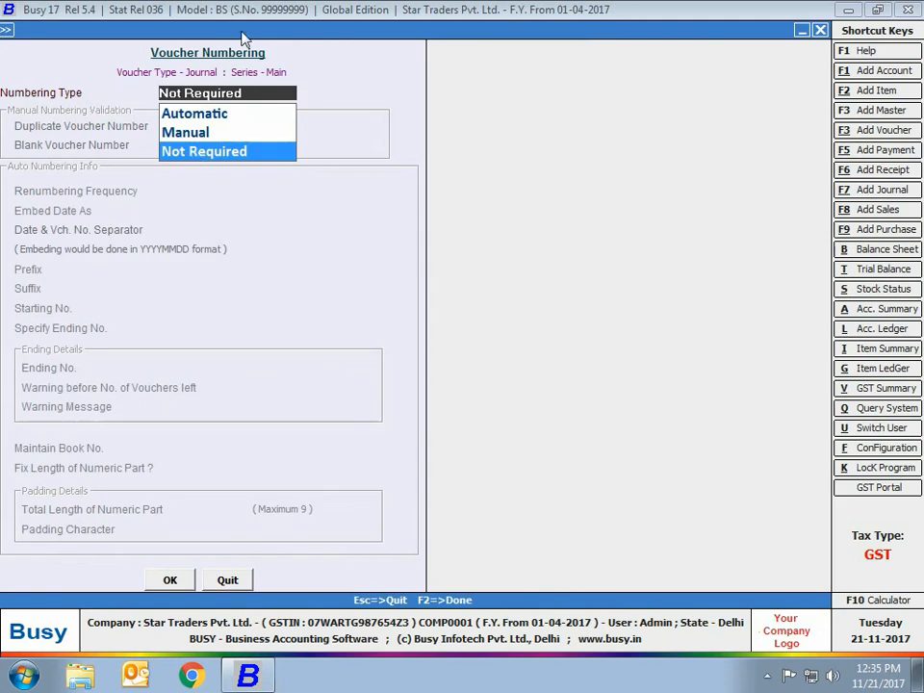
pyautogui.click(181, 154)
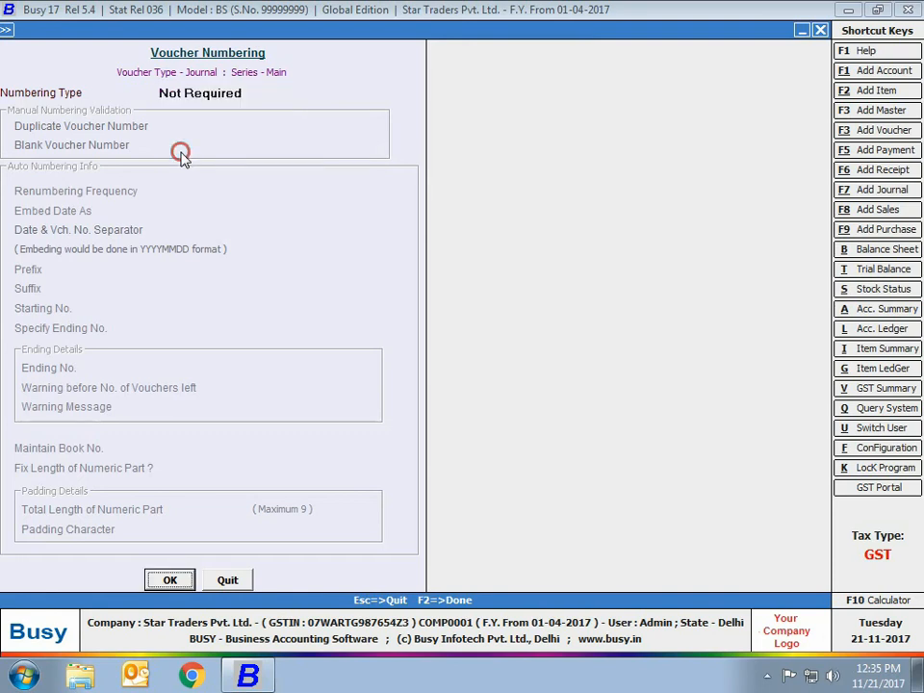
pyautogui.click(190, 579)
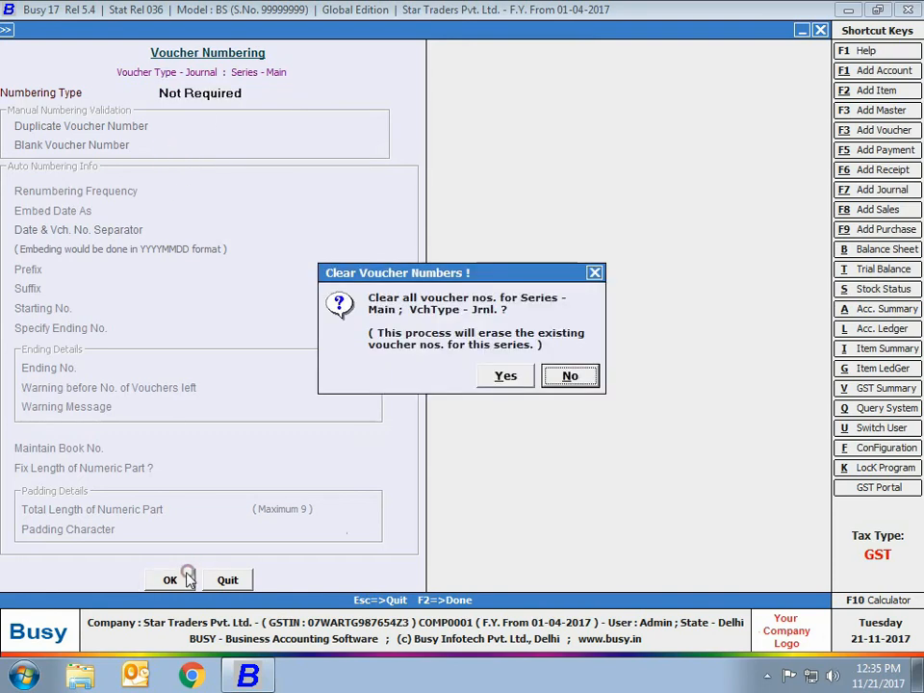
pyautogui.click(514, 382)
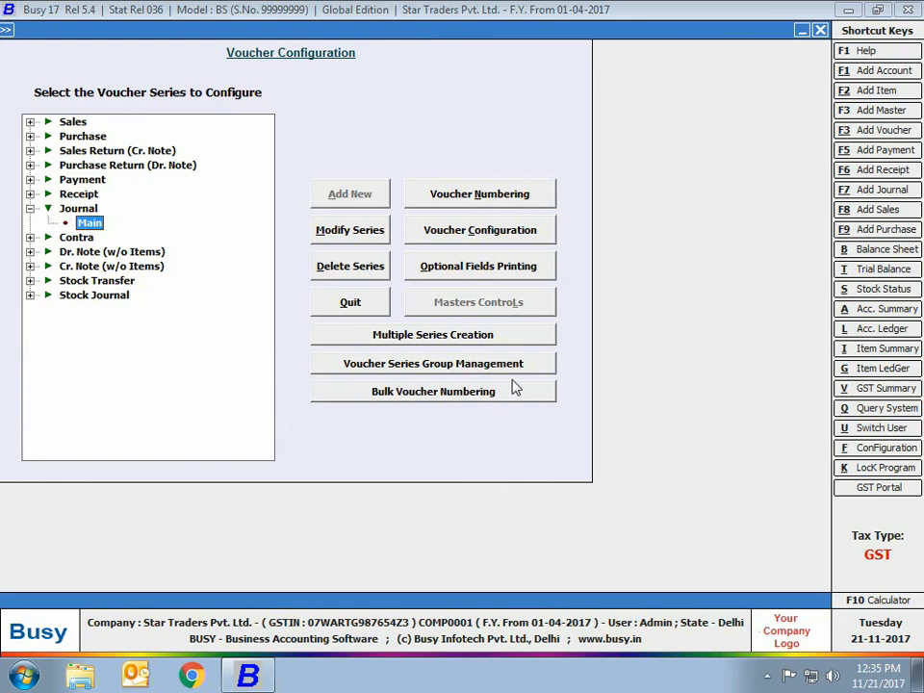
# Start a new Sales voucher and check its automatic number carries the STPL/ prefix
pyautogui.press('Escape')
pyautogui.press('Escape')
pyautogui.press('Escape')
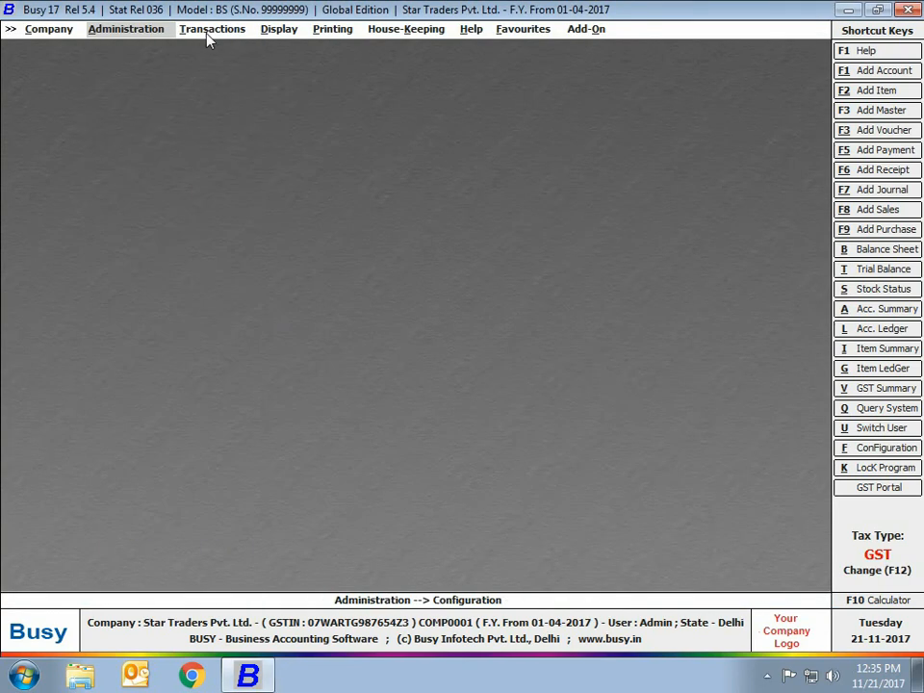
pyautogui.click(207, 31)
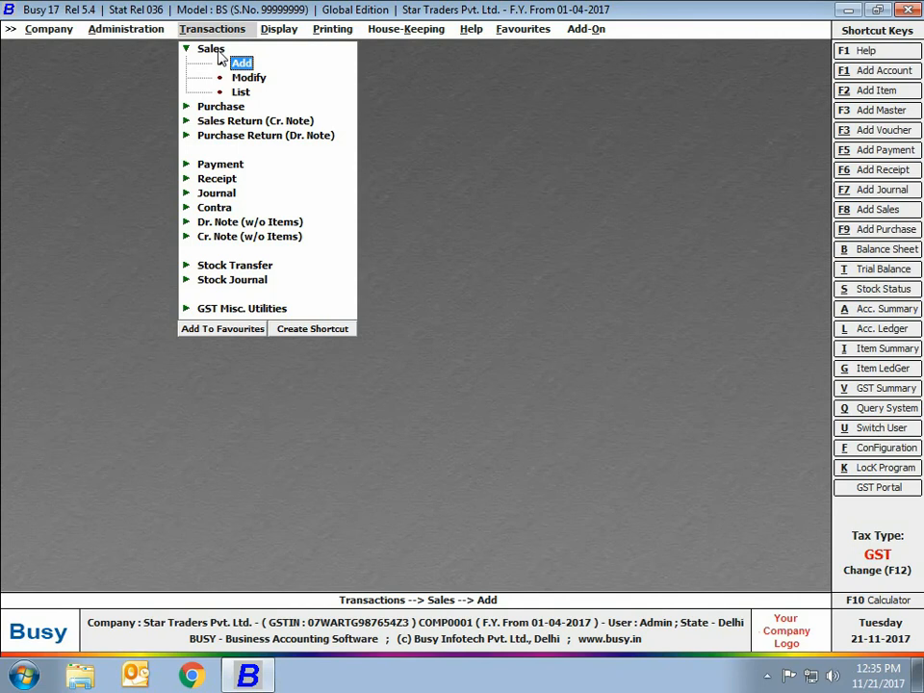
pyautogui.click(240, 63)
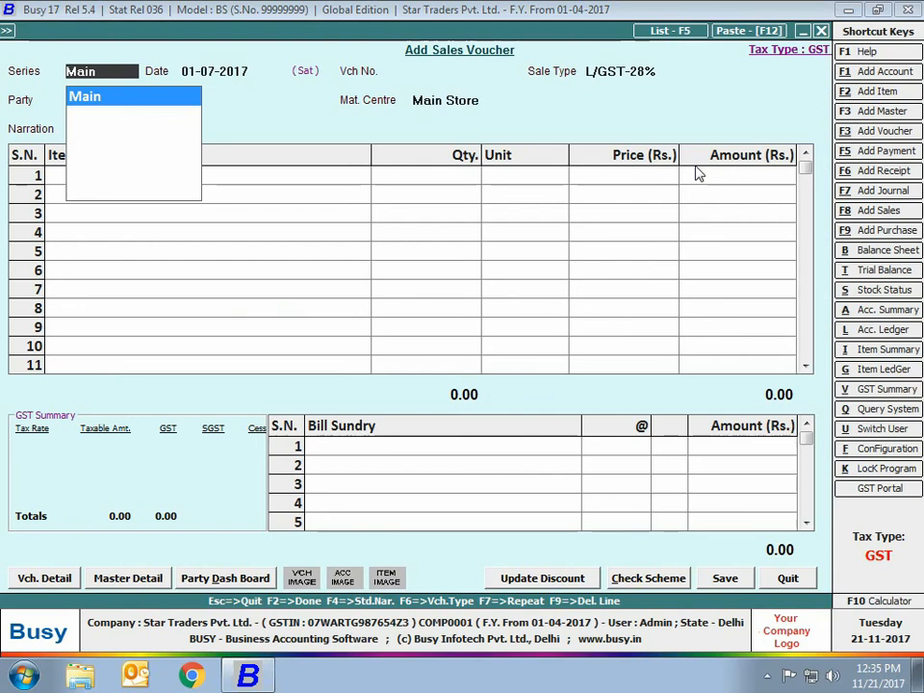
pyautogui.press('Return')
pyautogui.press('Return')
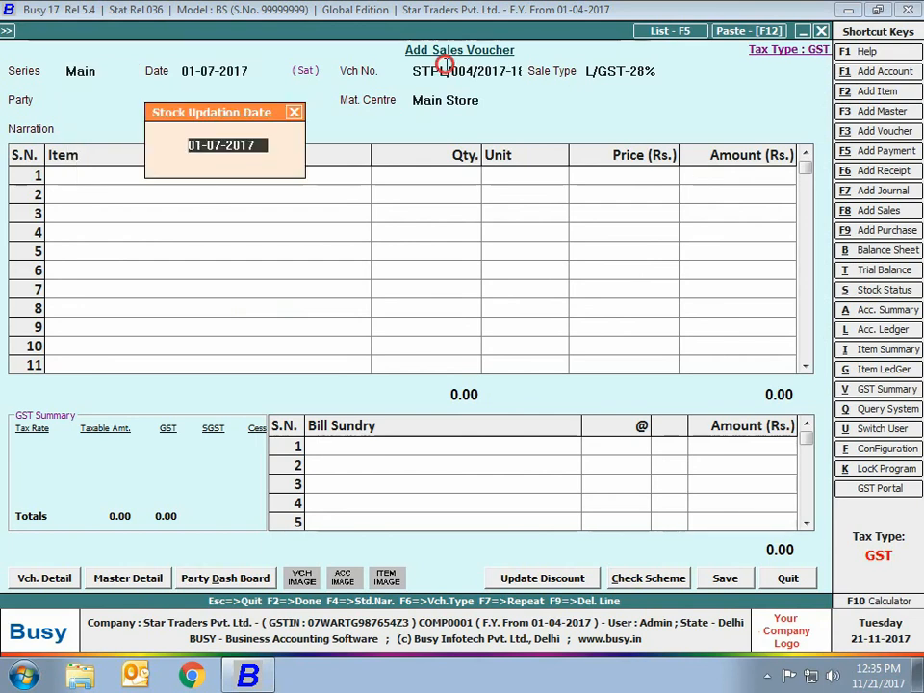
pyautogui.press('Return')
pyautogui.click(444, 64)
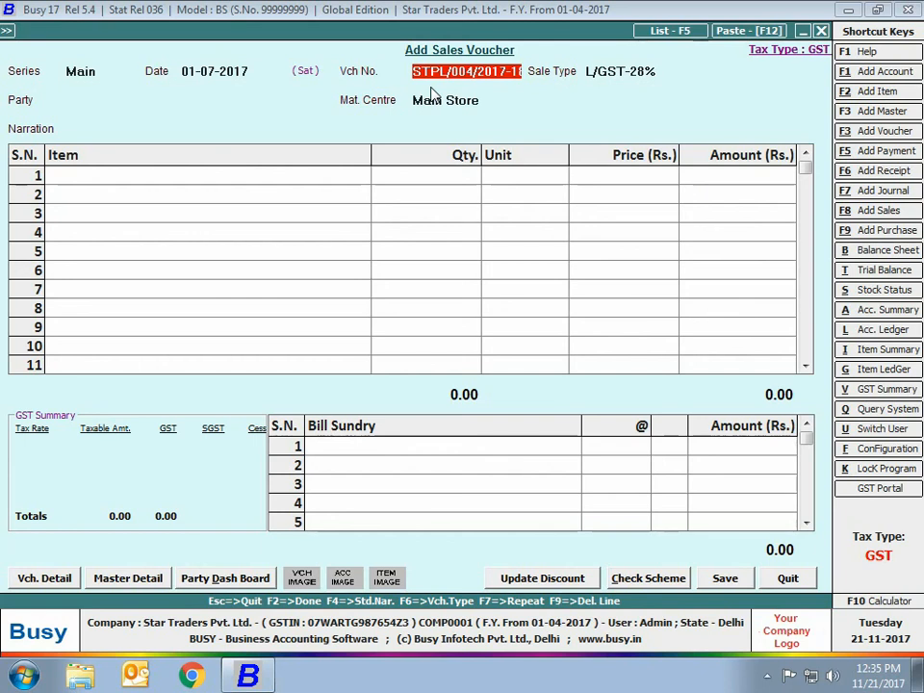
pyautogui.moveTo(435, 72); pyautogui.dragTo(590, 60)
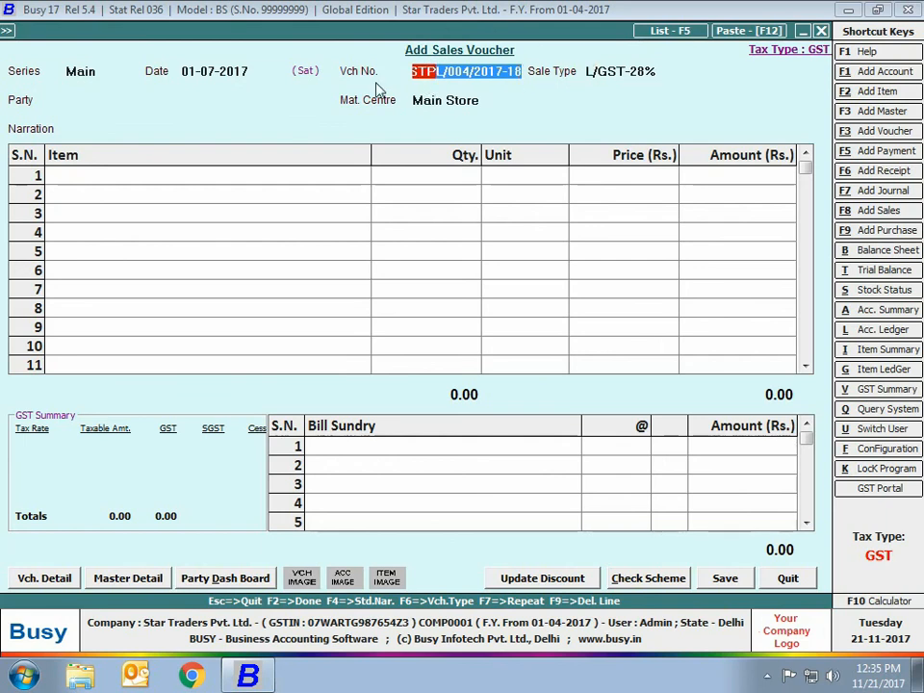
# Review the Main series Sales vouchers list, opening voucher STPL/001
pyautogui.click(646, 30)
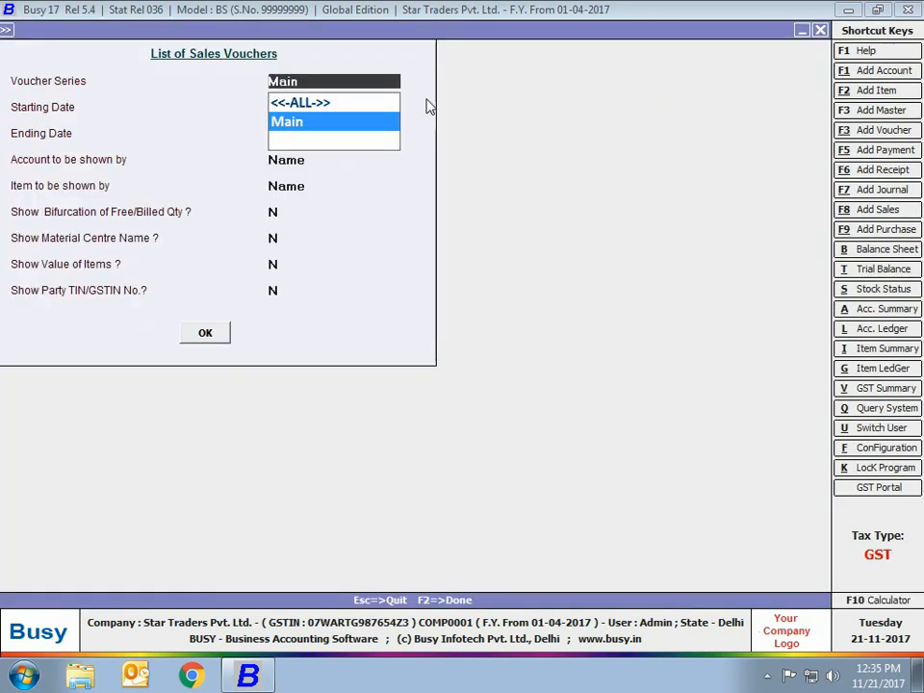
pyautogui.click(206, 333)
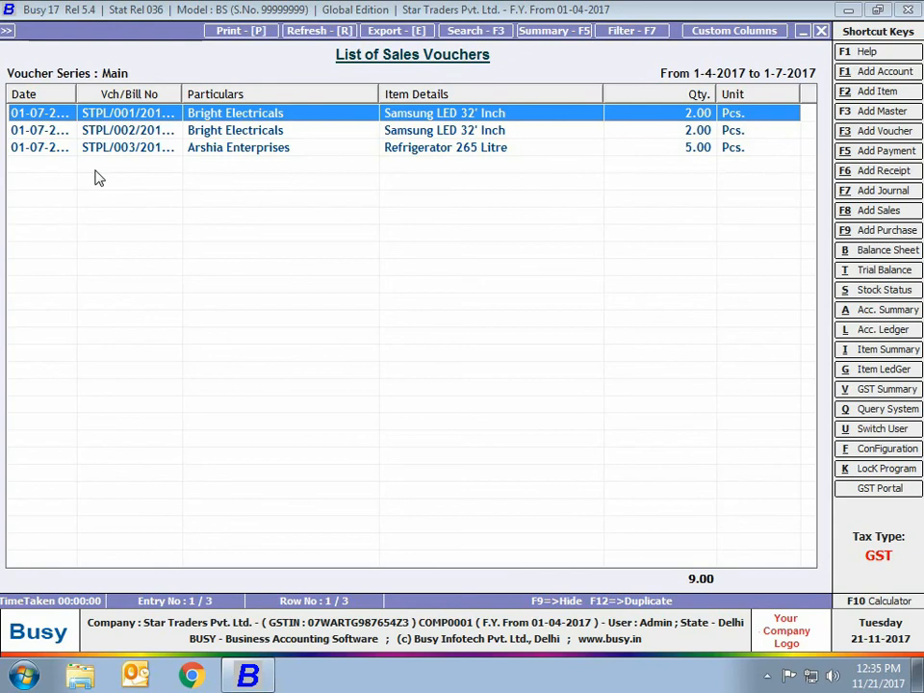
pyautogui.doubleClick(128, 114)
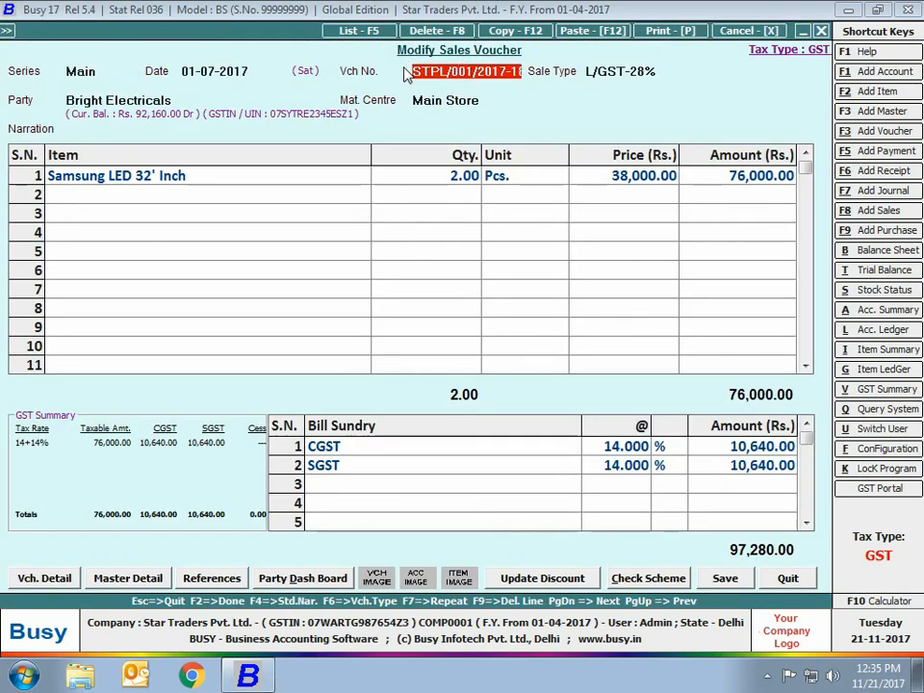
pyautogui.press('Escape')
pyautogui.press('Down')
pyautogui.press('Down')
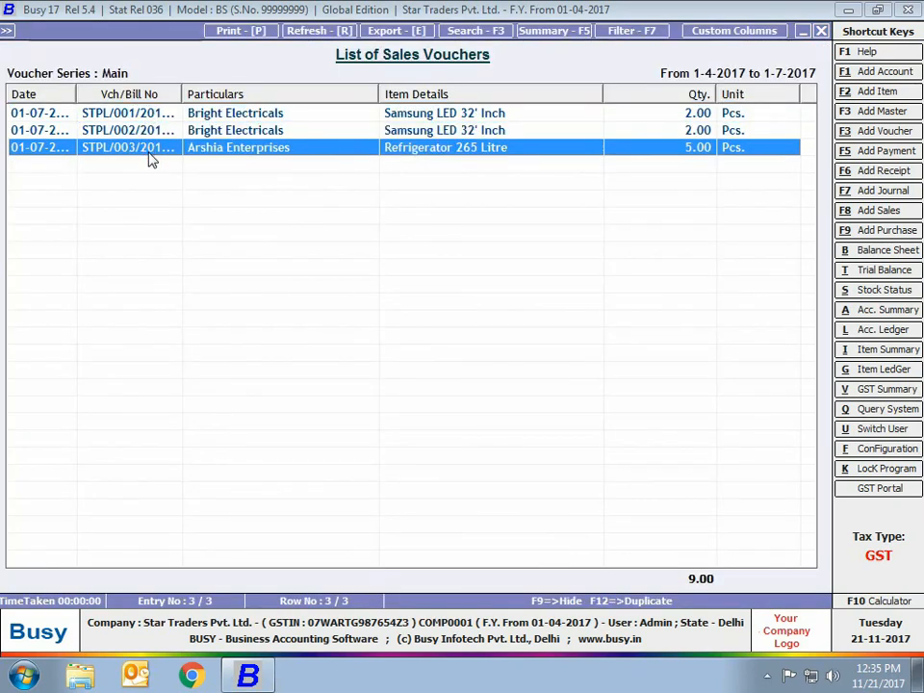
pyautogui.press('Escape')
pyautogui.press('F8')
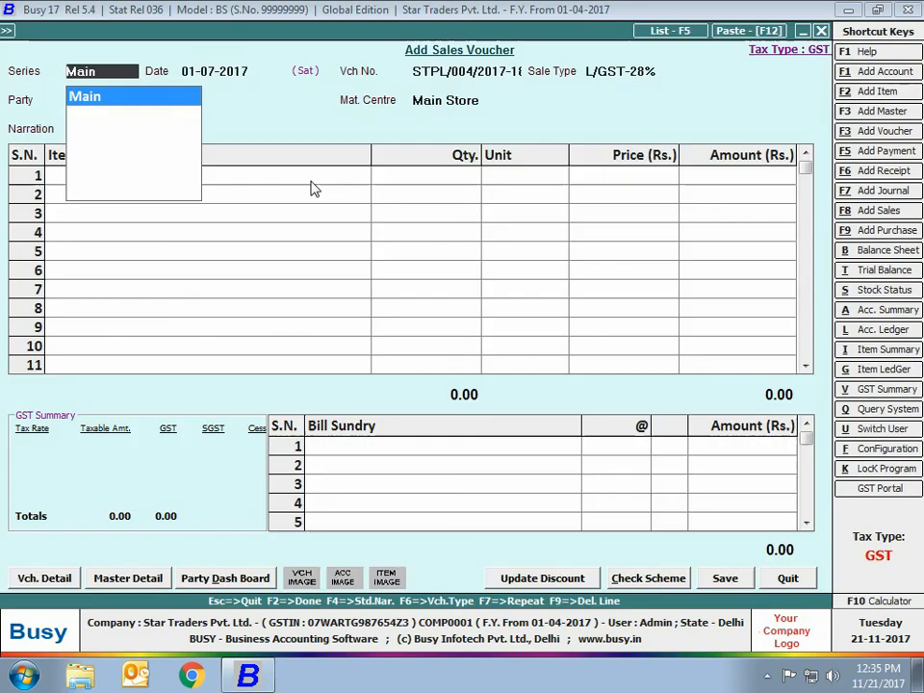
# Discard the new Sales voucher without saving
pyautogui.click(475, 74)
pyautogui.press('Escape')
pyautogui.press('Return')
pyautogui.press('Escape')
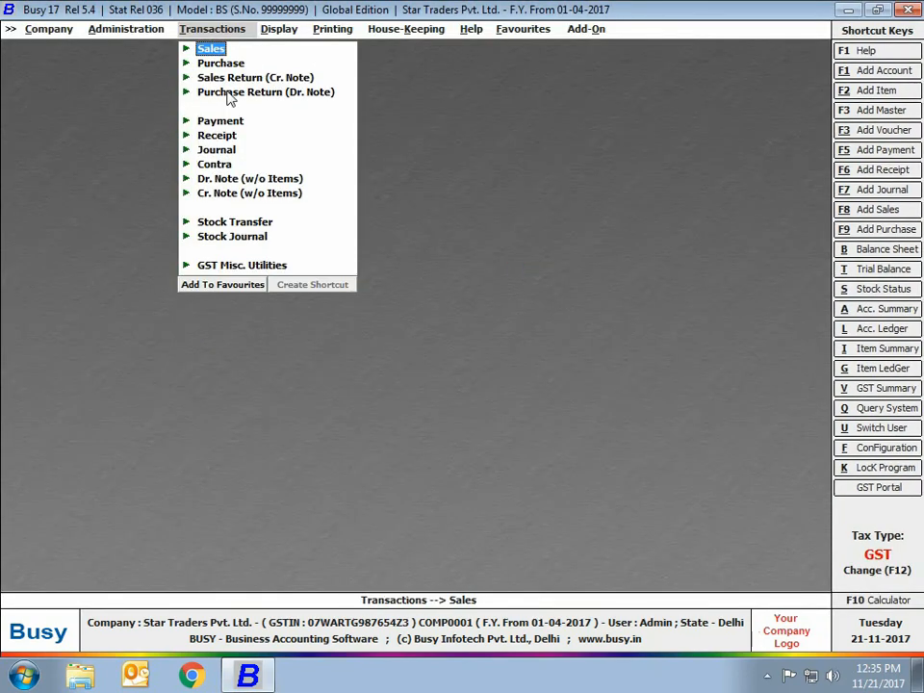
# Start a new Purchase voucher in the Main series dated 01-07-2017
pyautogui.click(216, 65)
pyautogui.click(227, 76)
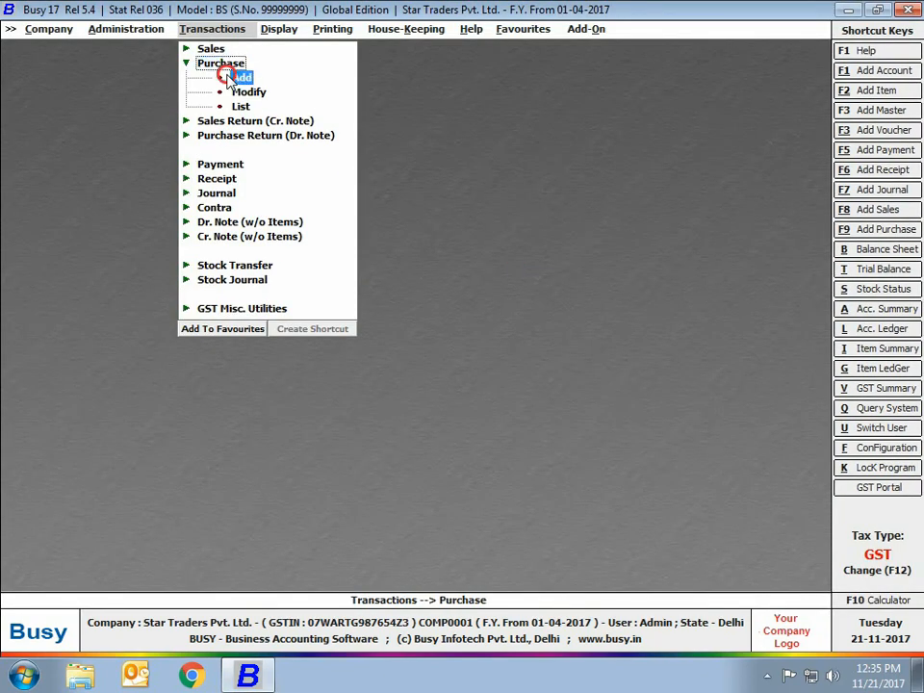
pyautogui.press('Return')
pyautogui.write('1-7')
pyautogui.press('Return')
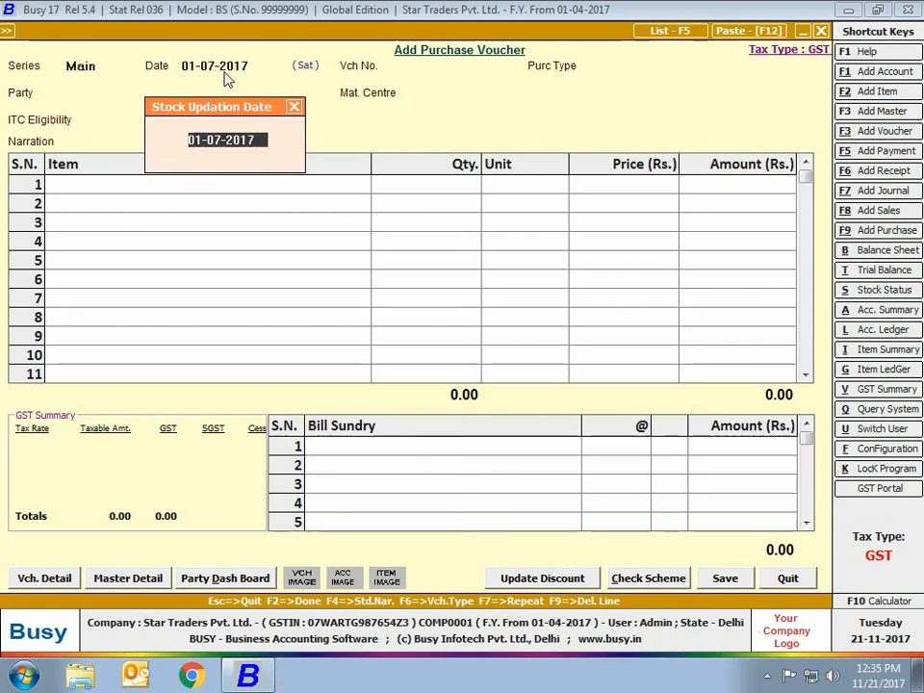
pyautogui.press('Return')
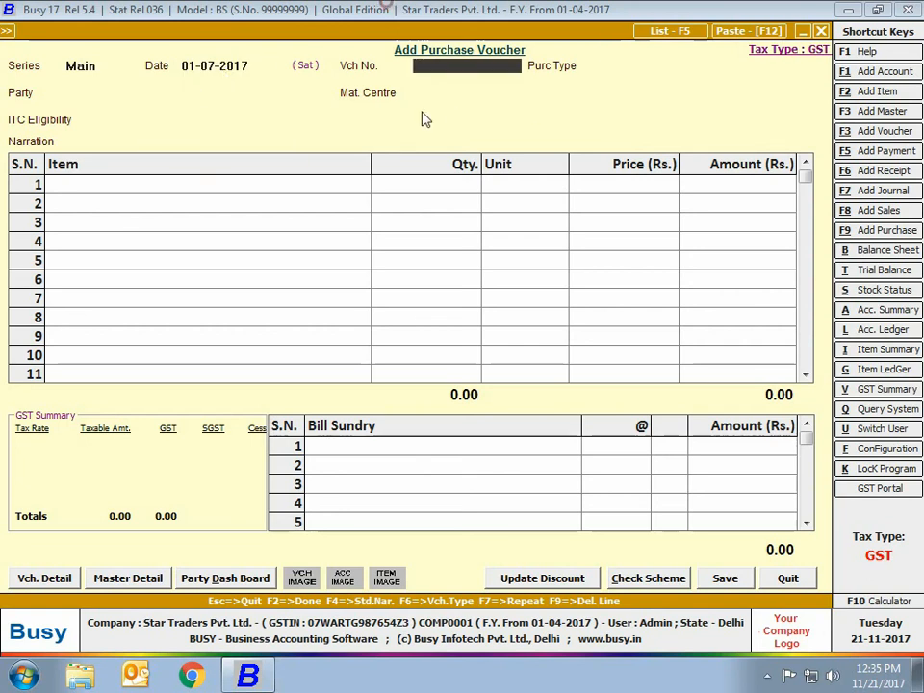
# Enter 234 as the manual voucher number, then discard the Purchase voucher
pyautogui.write('234')
pyautogui.press('Return')
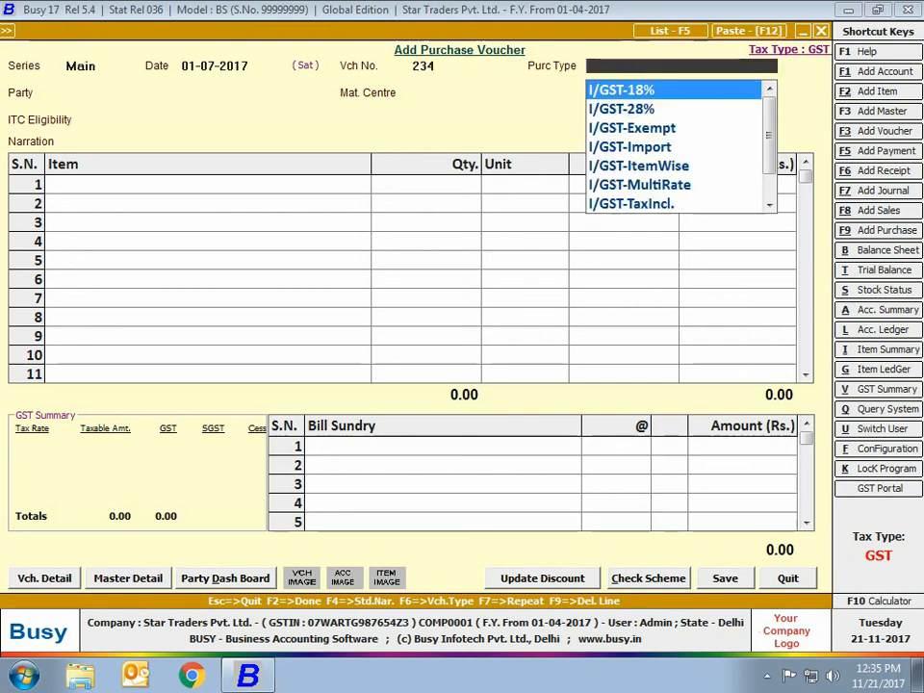
pyautogui.press('Escape')
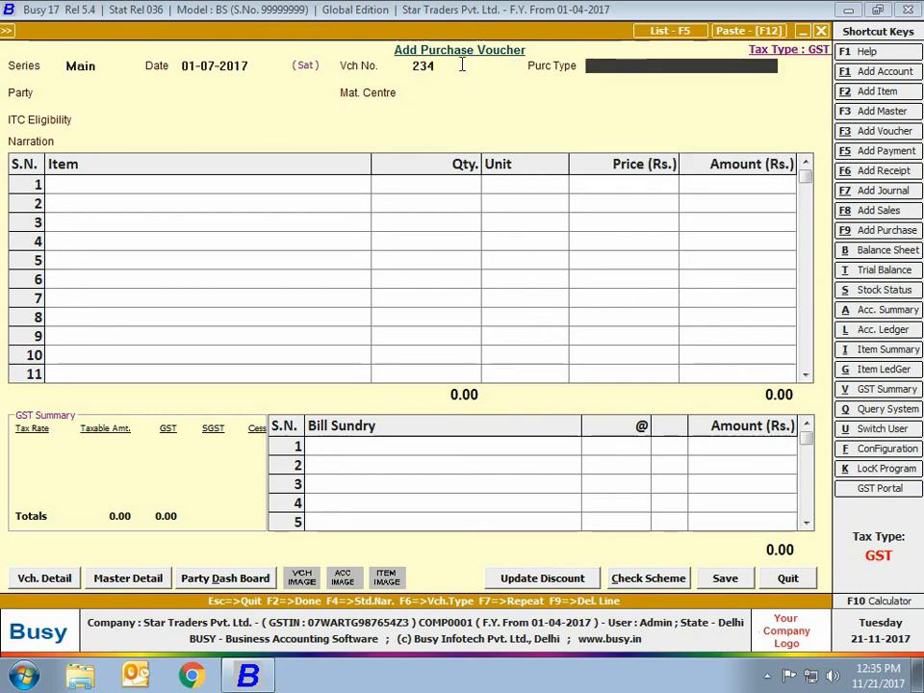
pyautogui.press('Escape')
pyautogui.press('Return')
pyautogui.click(216, 148)
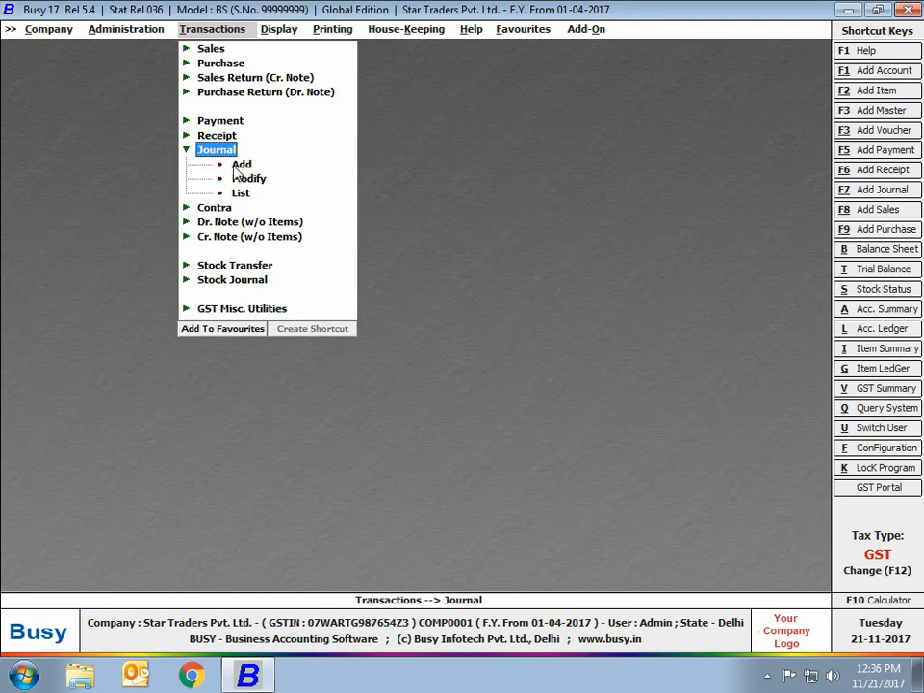
# Start a Main-series journal voucher dated 01-07-2017, see Vch No. greyed out, then close it
pyautogui.click(240, 162)
pyautogui.press('Return')
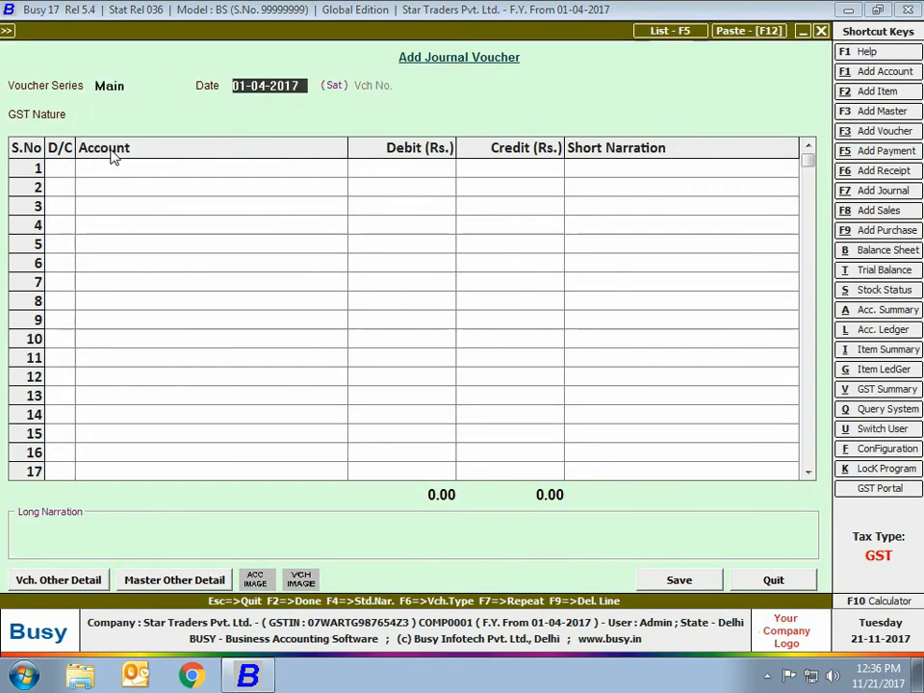
pyautogui.write('1-07')
pyautogui.press('Return')
pyautogui.press('Escape')
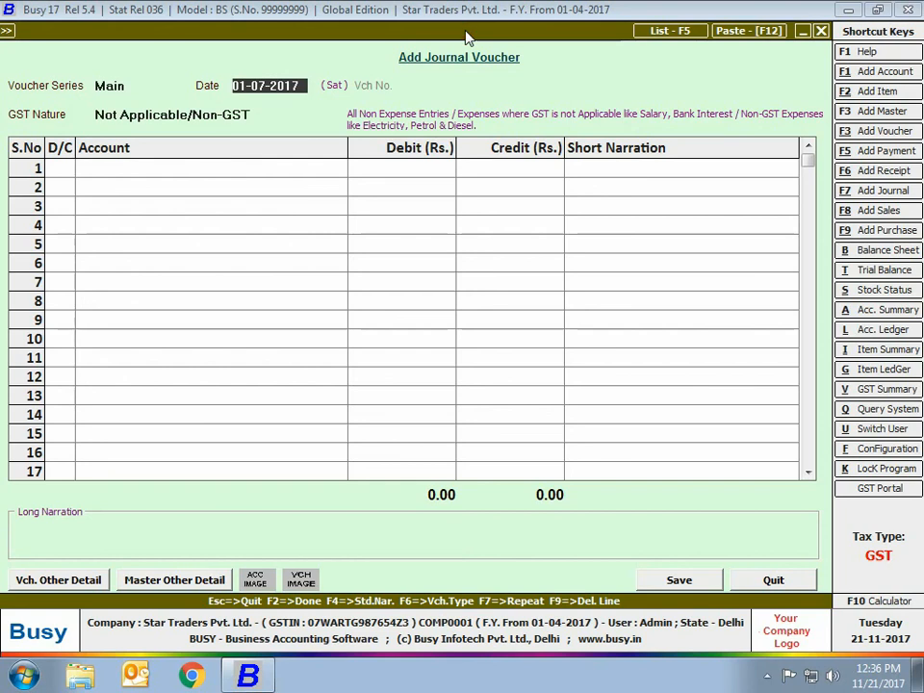
pyautogui.click(820, 31)
pyautogui.press('Escape')
pyautogui.press('Escape')
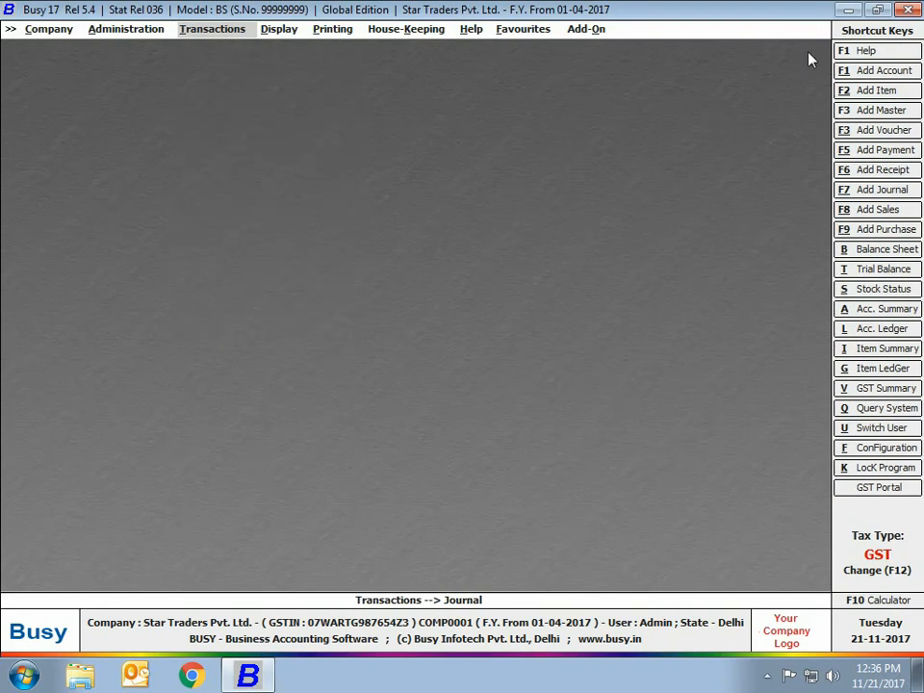